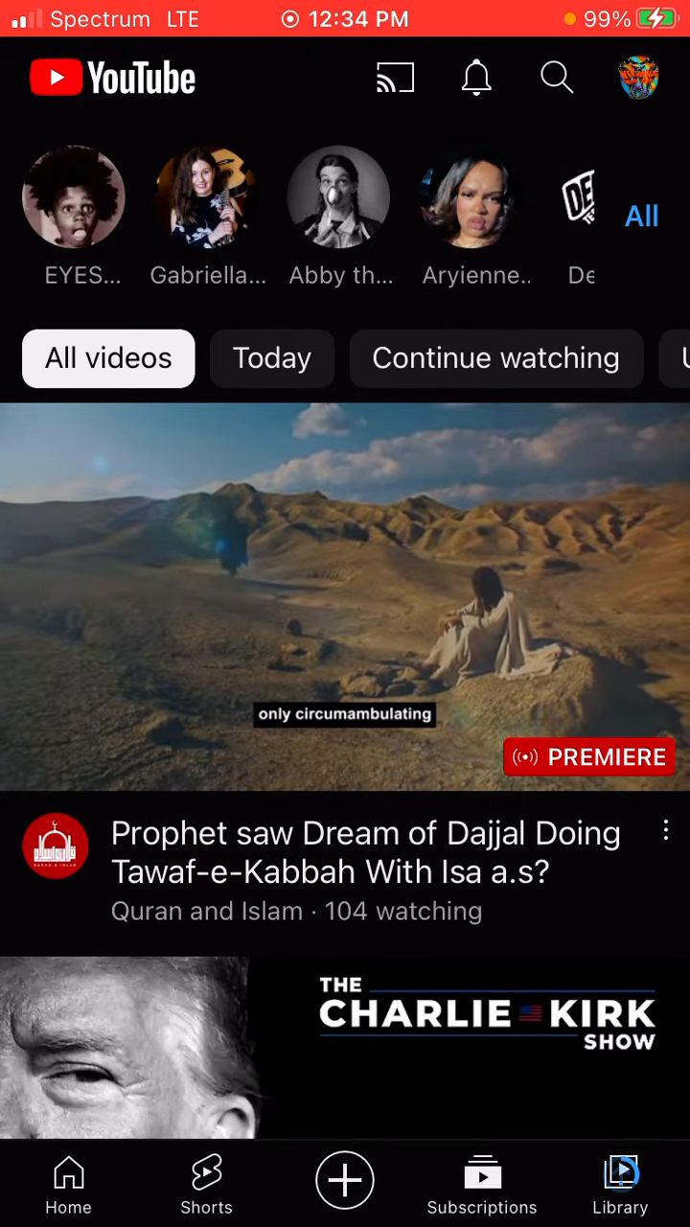
pyautogui.scroll(-5, 345, 670)
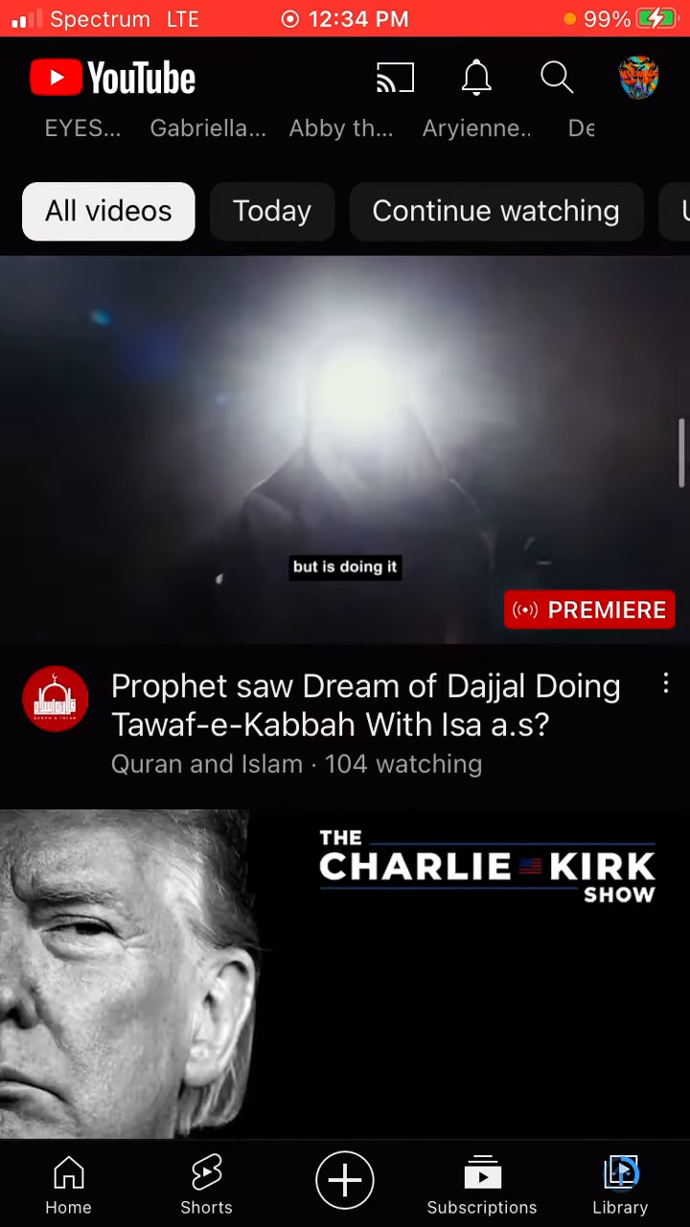
pyautogui.scroll(-10, 345, 671)
pyautogui.scroll(-8, 345, 671)
pyautogui.scroll(-8, 345, 671)
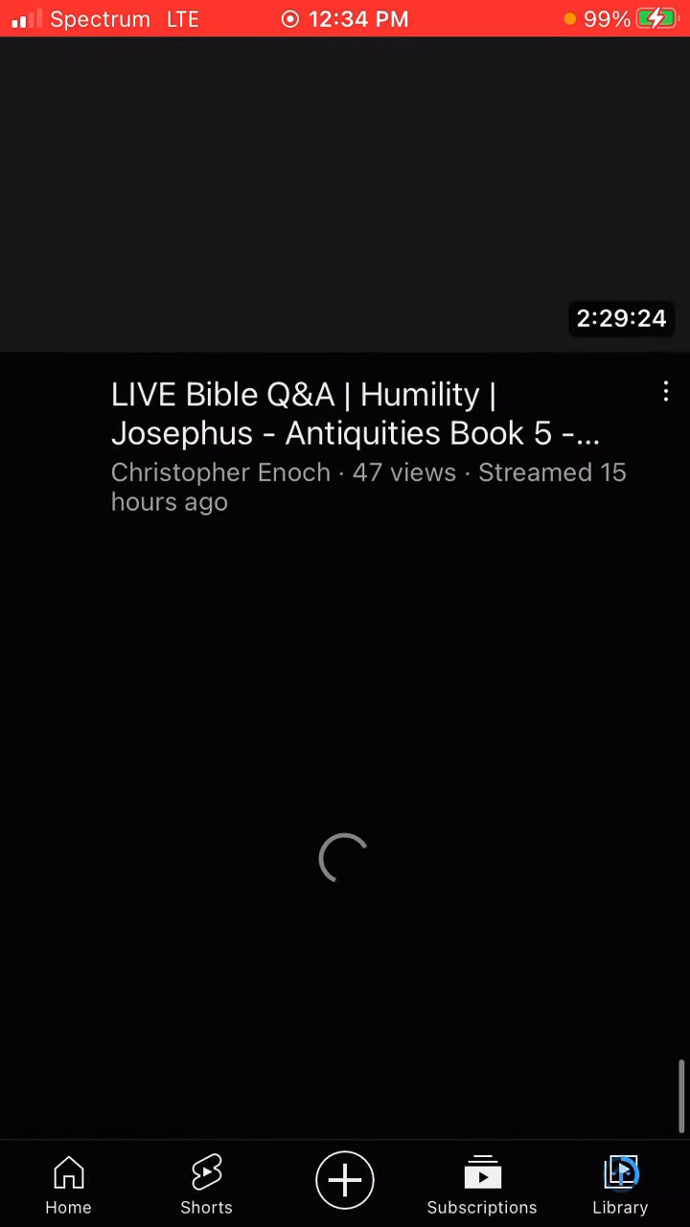